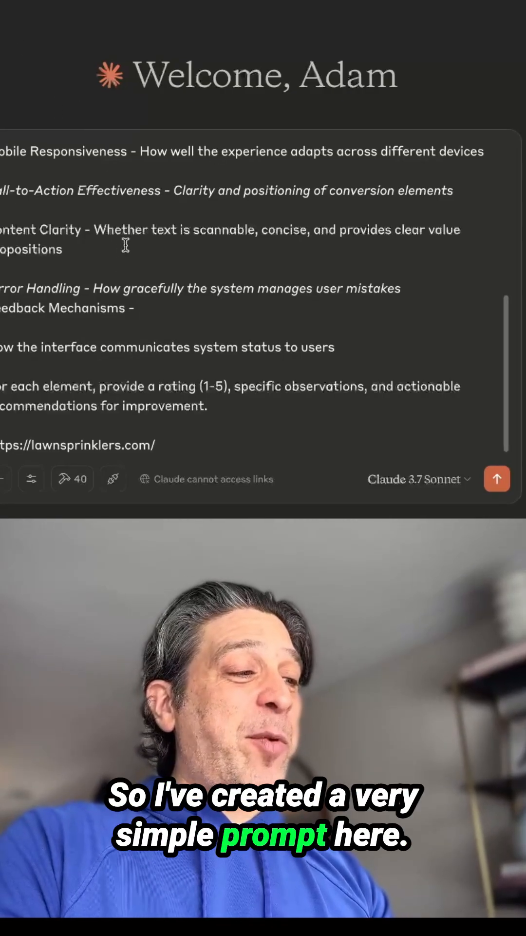
scroll(126, 245, up, 5)
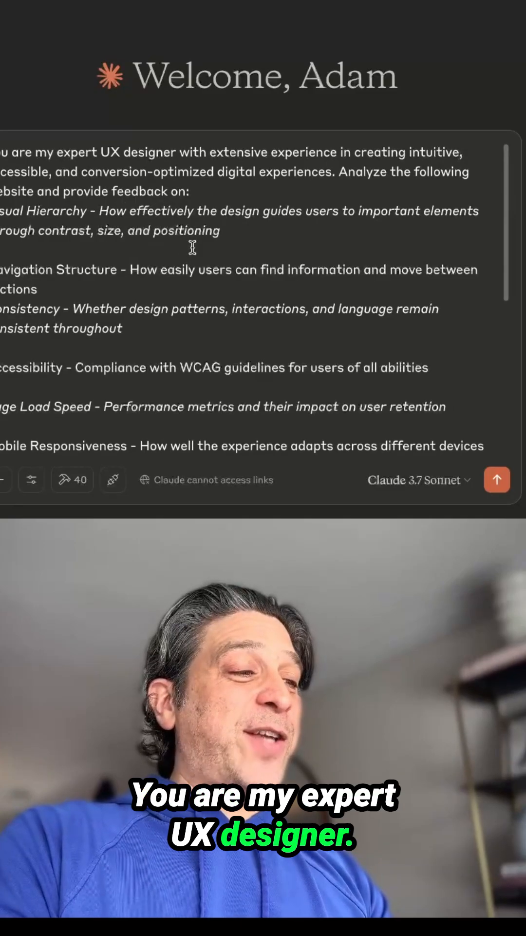
scroll(186, 253, down, 3)
scroll(188, 272, down, 2)
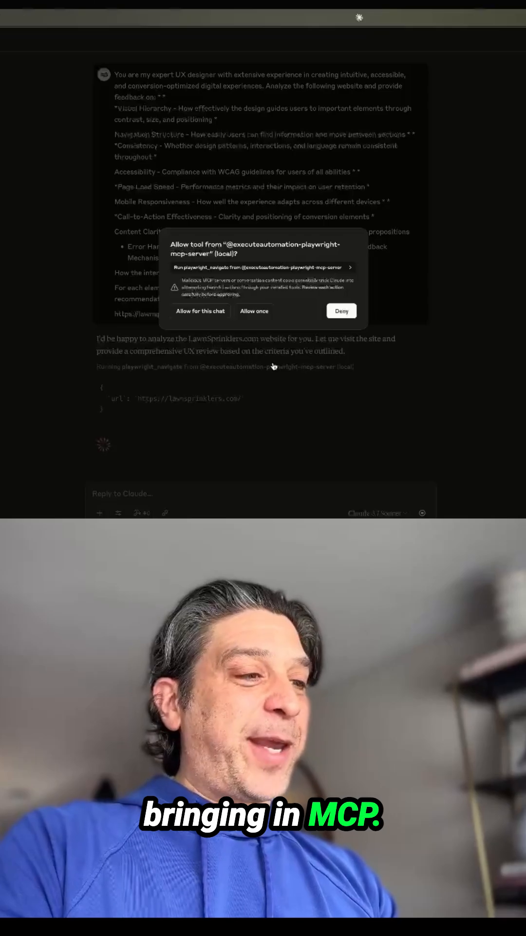
Allow playwright_navigate and playwright_screenshot for this chat so Claude can open and capture lawnsprinklers.com
click(193, 313)
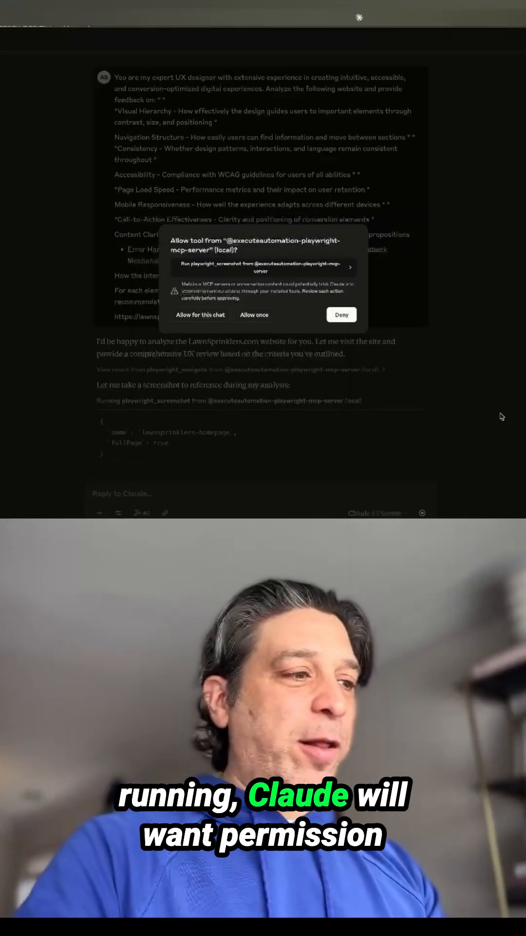
click(200, 314)
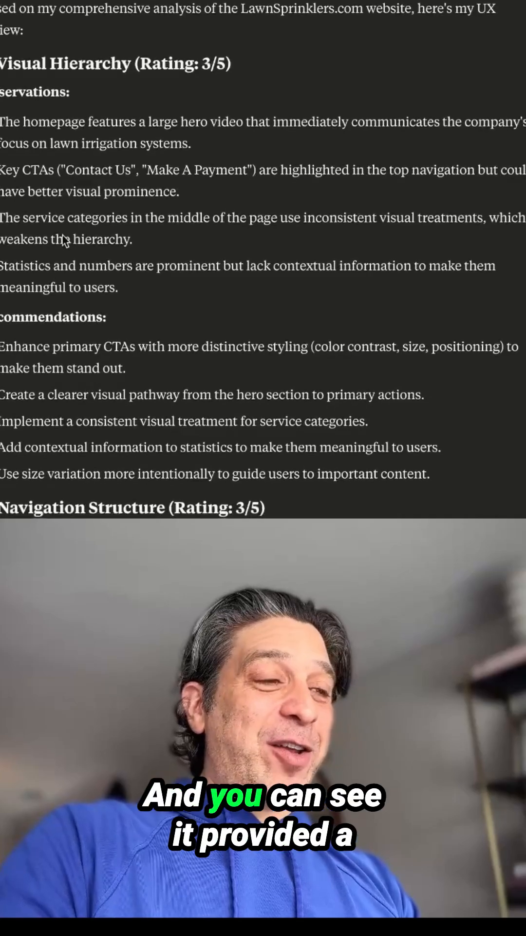
scroll(62, 235, down, 1)
scroll(9, 369, down, 2)
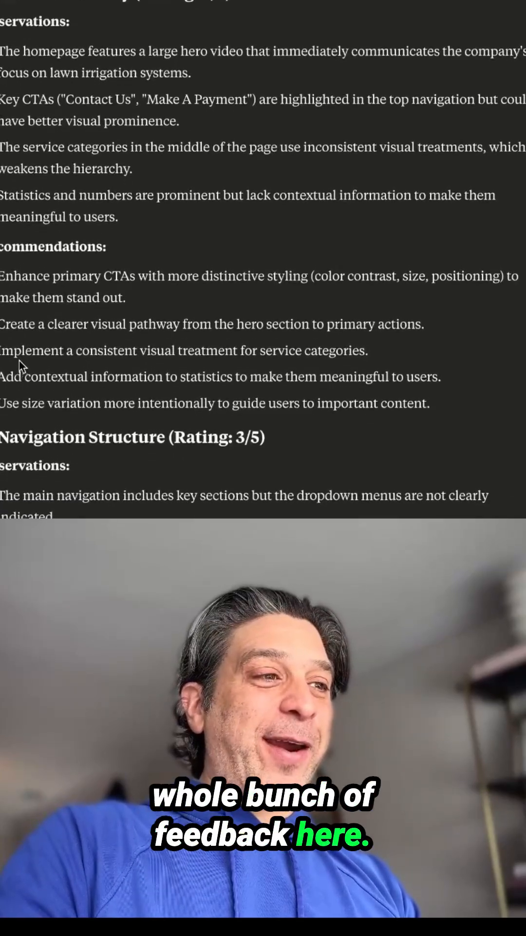
scroll(19, 360, up, 3)
scroll(19, 360, down, 4)
scroll(19, 360, down, 2)
scroll(20, 360, down, 1)
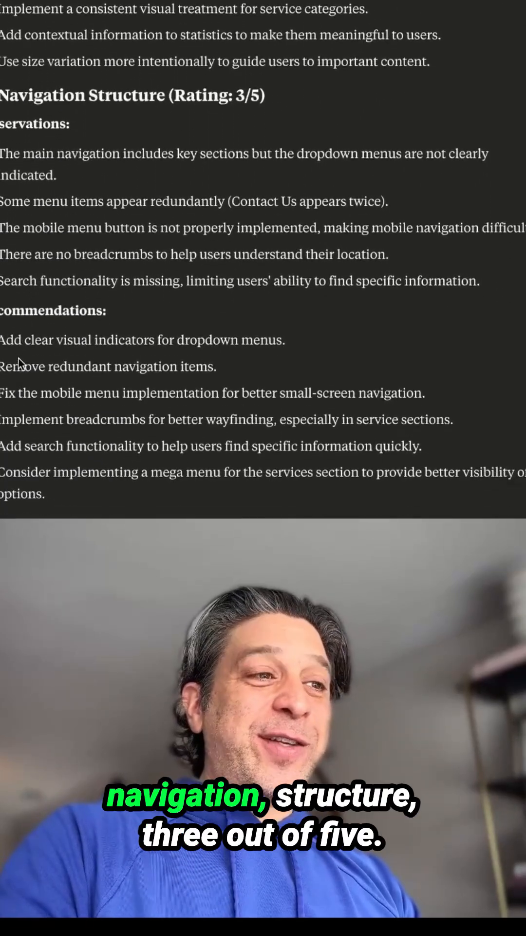
scroll(19, 360, down, 3)
scroll(17, 360, down, 3)
scroll(13, 361, down, 3)
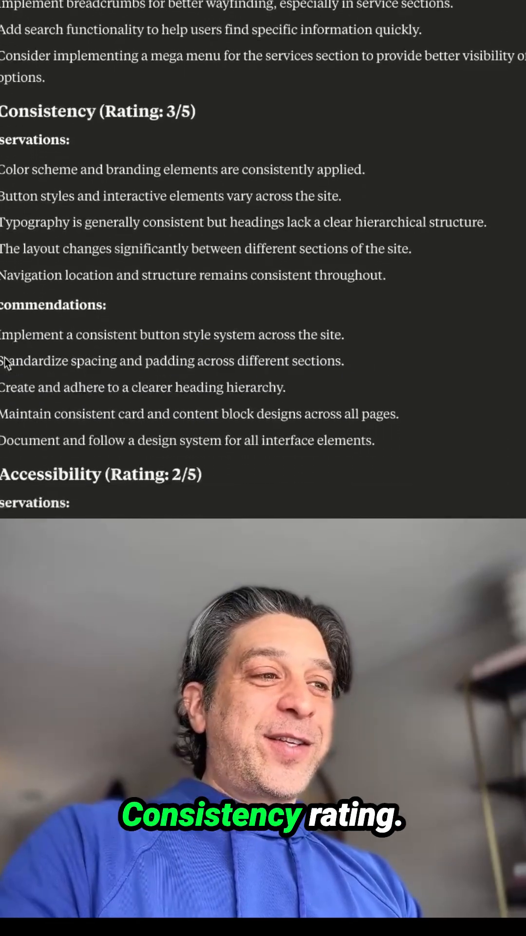
scroll(9, 360, down, 2)
scroll(8, 361, down, 3)
scroll(7, 360, down, 3)
scroll(14, 366, down, 2)
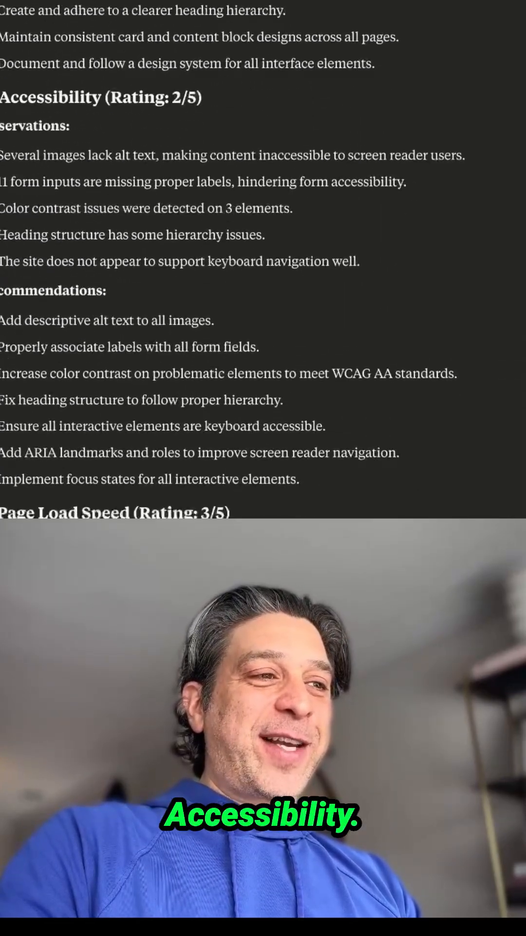
scroll(22, 374, down, 3)
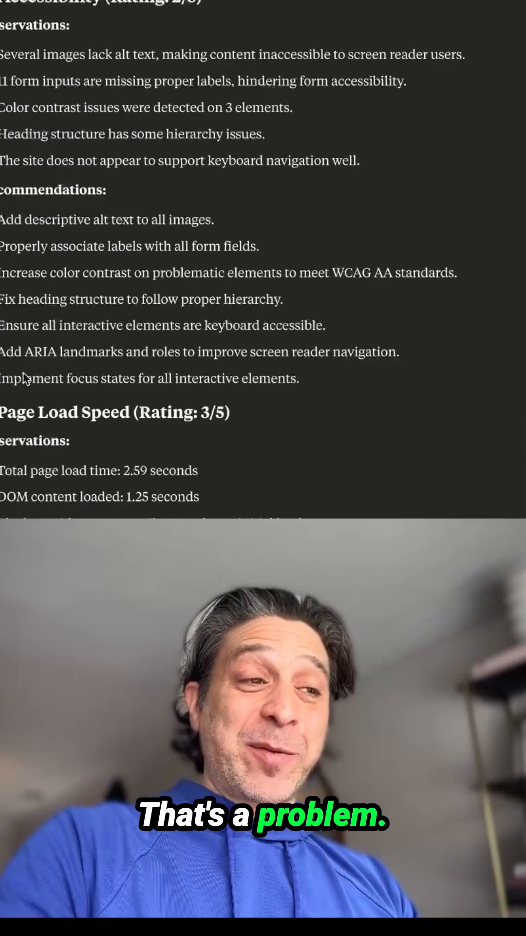
scroll(24, 373, down, 3)
scroll(24, 372, down, 3)
scroll(25, 371, down, 2)
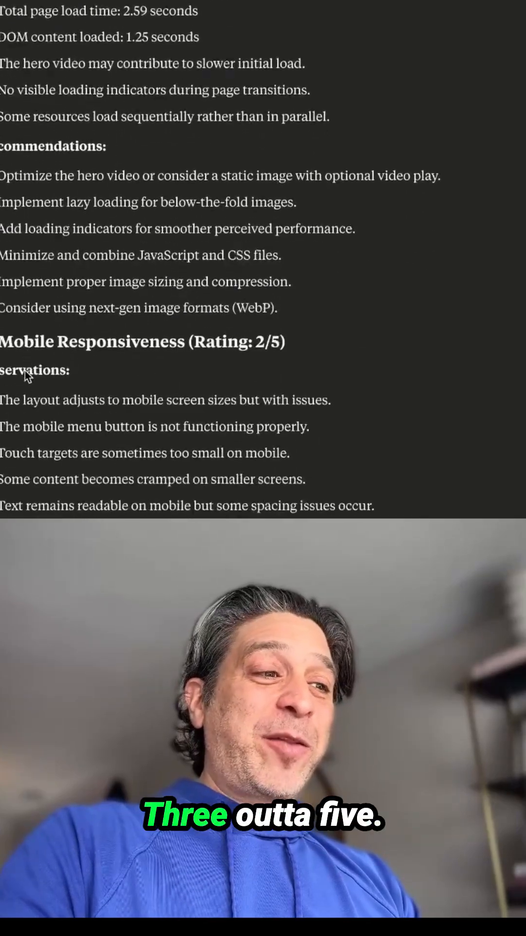
scroll(25, 371, down, 2)
scroll(37, 375, down, 3)
scroll(45, 377, down, 2)
scroll(47, 378, down, 2)
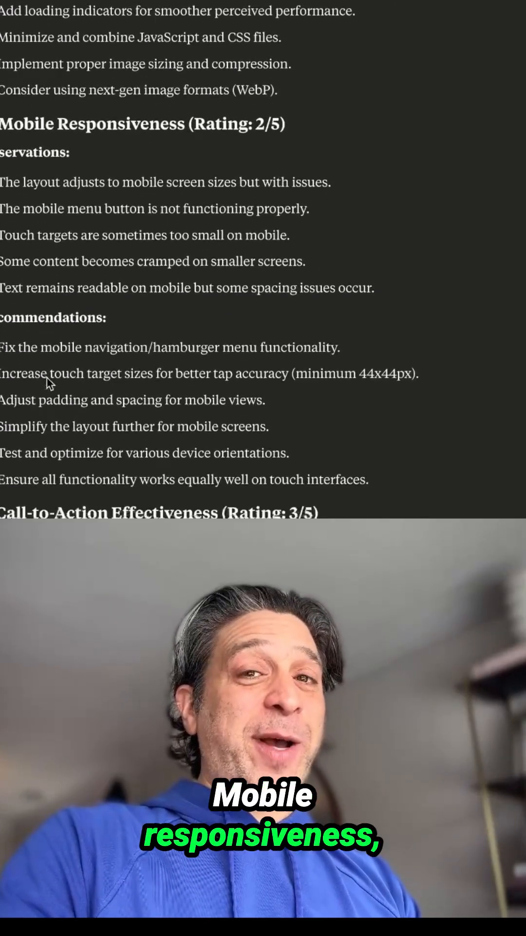
scroll(47, 377, down, 2)
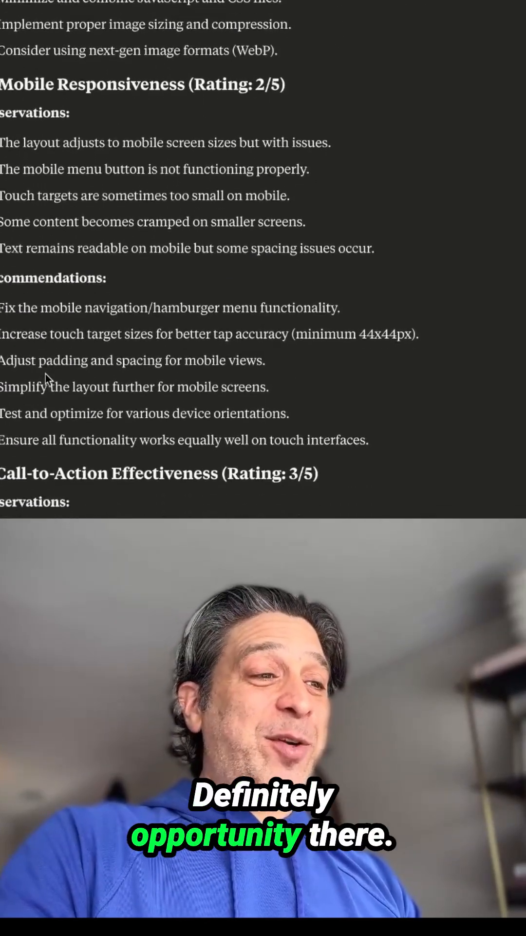
scroll(45, 374, down, 3)
scroll(45, 375, down, 3)
scroll(47, 374, down, 1)
scroll(46, 375, down, 1)
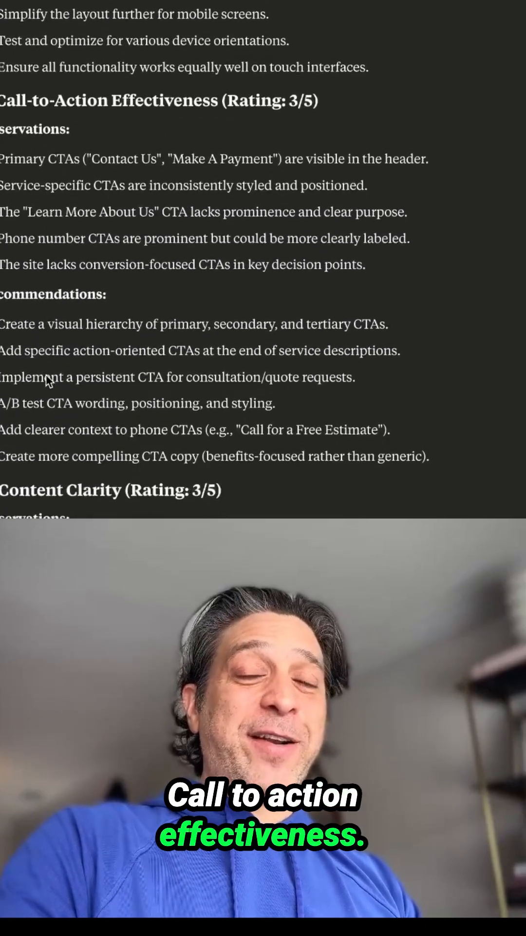
scroll(46, 375, down, 1)
scroll(46, 375, down, 3)
scroll(46, 375, down, 3)
scroll(46, 375, down, 3)
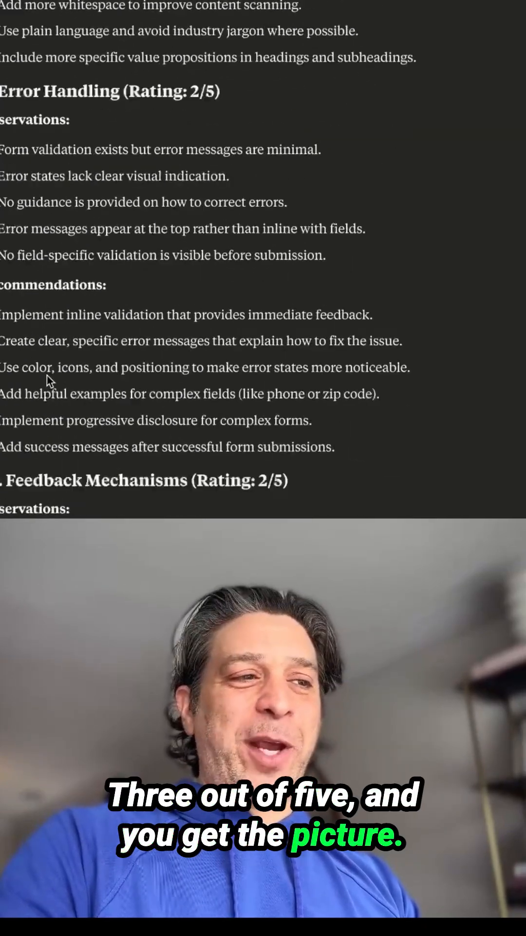
scroll(47, 375, down, 3)
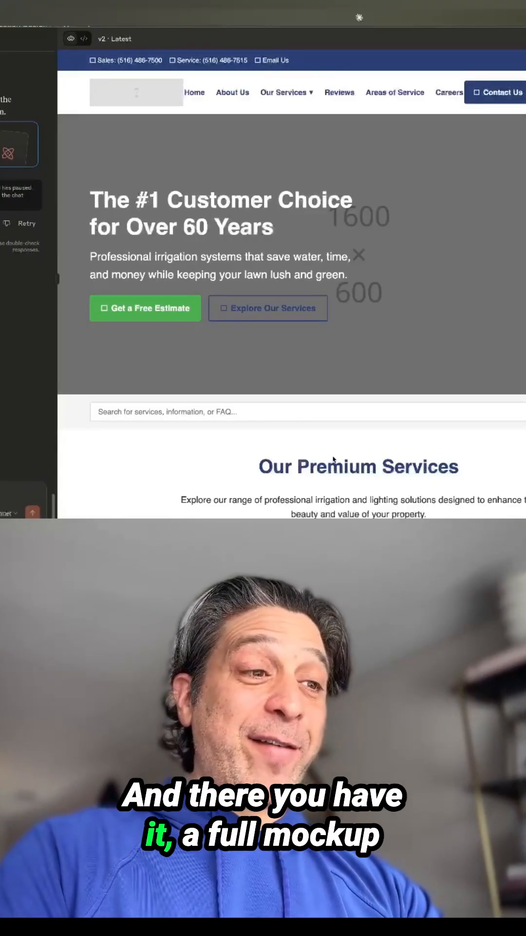
scroll(173, 384, down, 3)
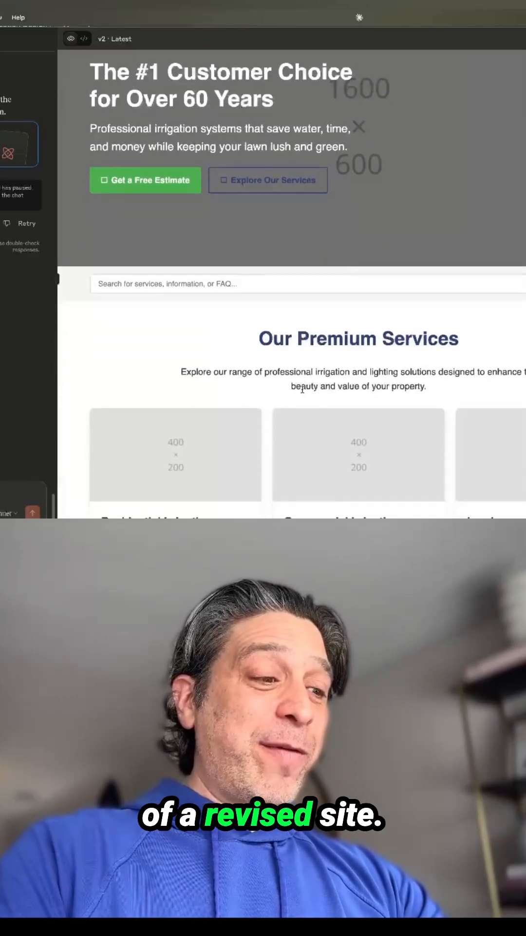
scroll(220, 365, down, 6)
scroll(302, 387, up, 3)
scroll(302, 389, up, 8)
scroll(293, 329, up, 3)
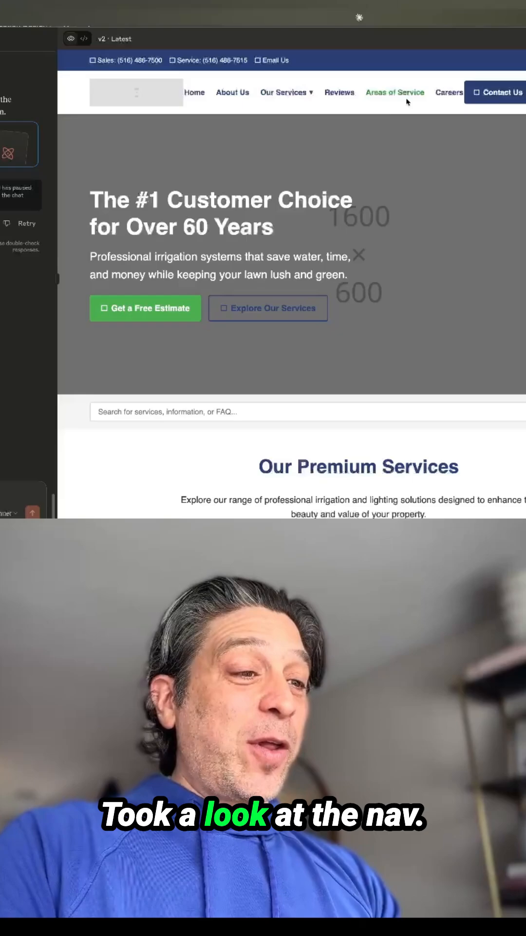
scroll(301, 219, down, 6)
scroll(256, 219, down, 5)
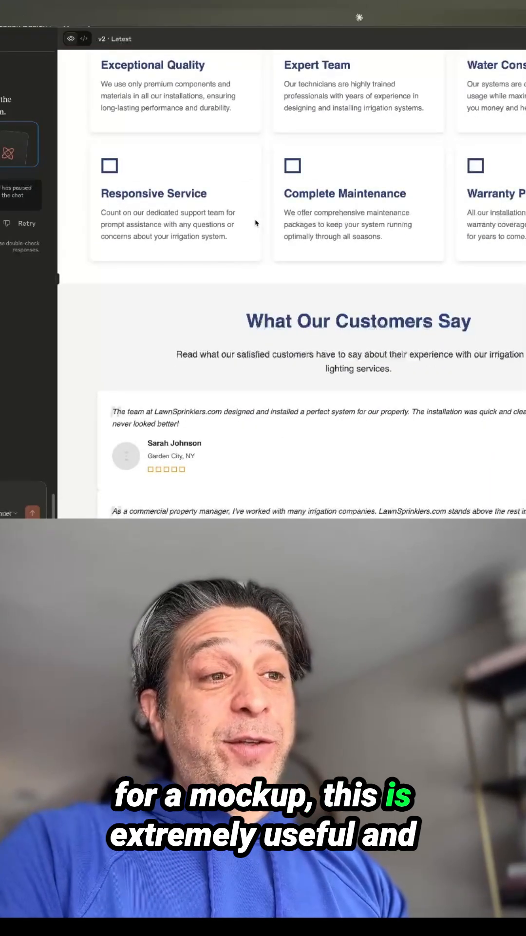
scroll(197, 225, down, 4)
scroll(200, 227, down, 4)
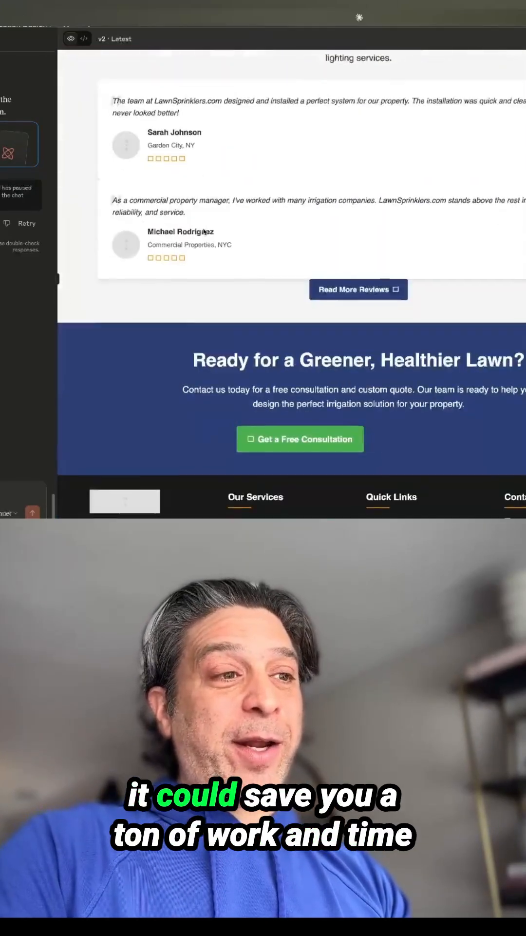
scroll(205, 230, down, 4)
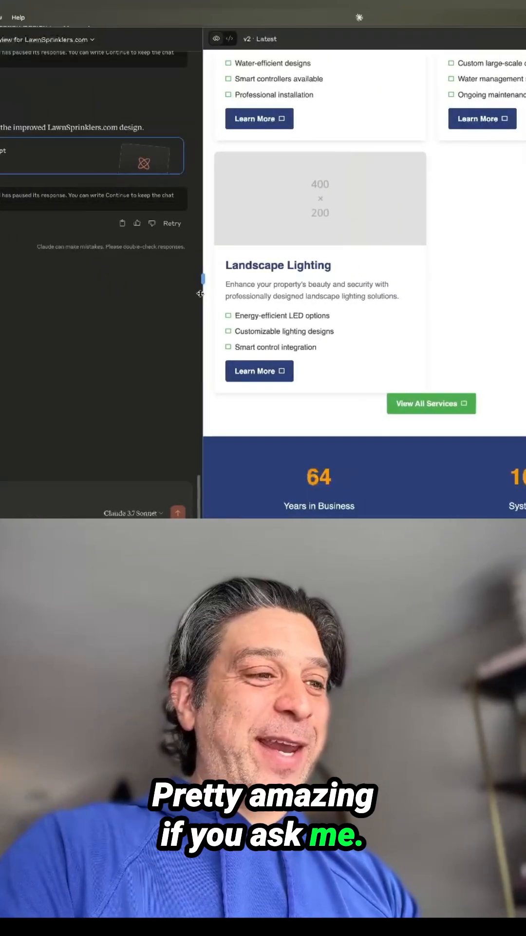
scroll(392, 331, up, 5)
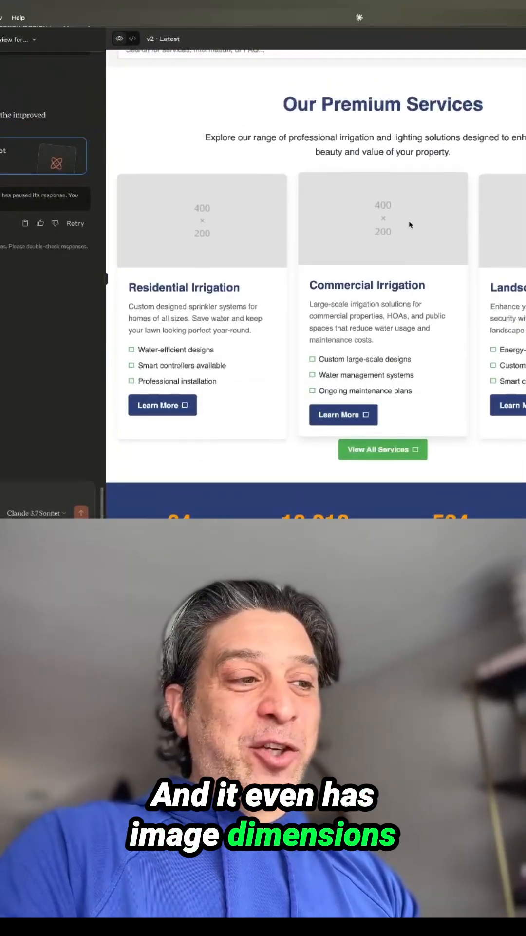
scroll(410, 332, up, 5)
scroll(411, 336, up, 2)
scroll(412, 336, down, 6)
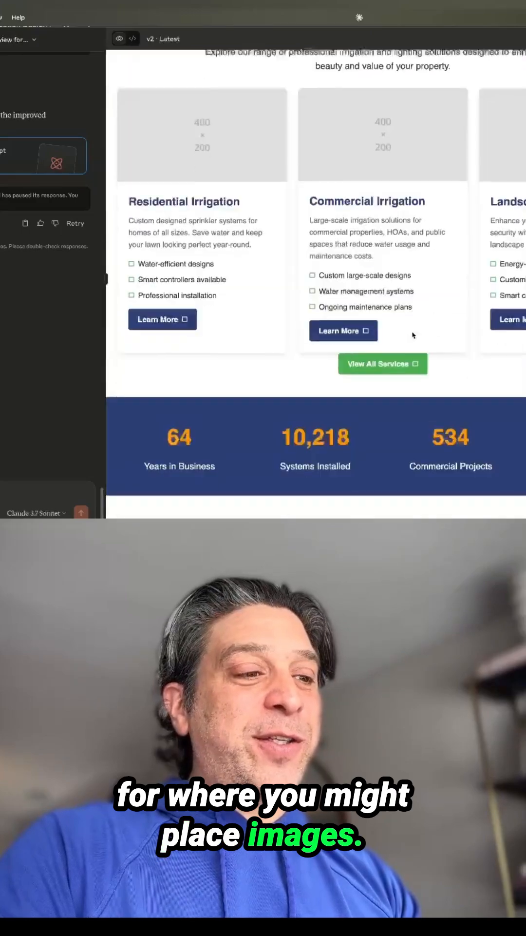
scroll(439, 256, down, 3)
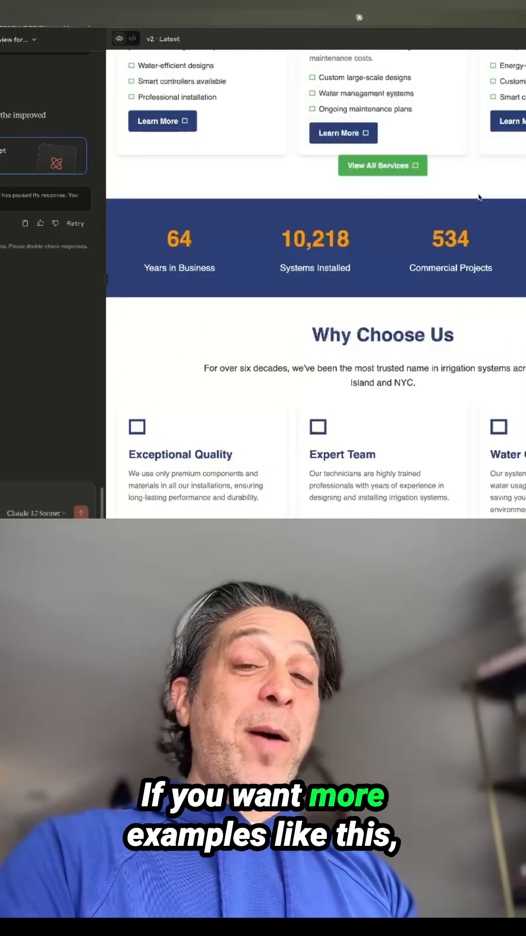